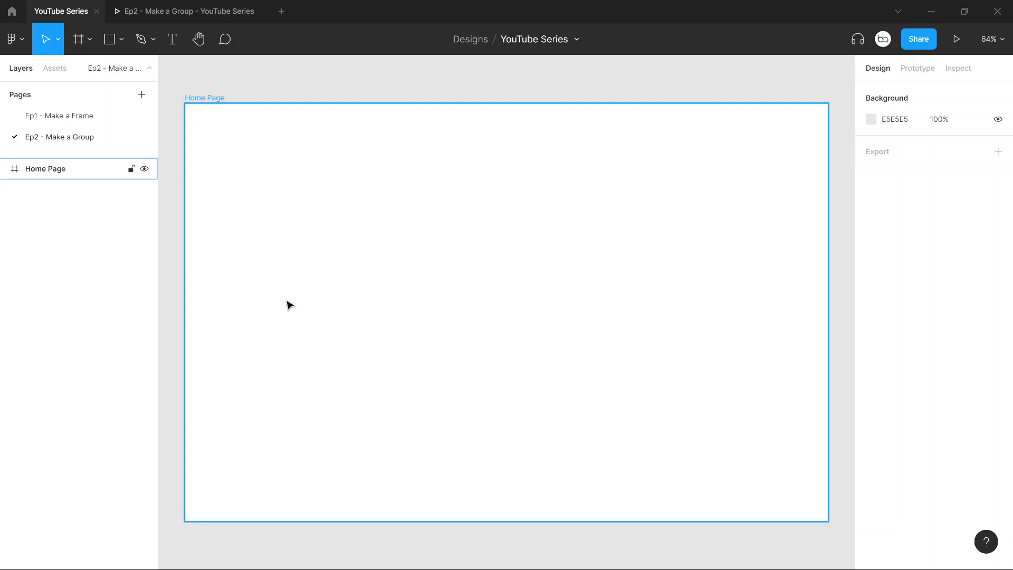
Step: Draw a rectangle about 448 × 182 in the lower-left area of the Home Page frame
key(Escape)
click(121, 50)
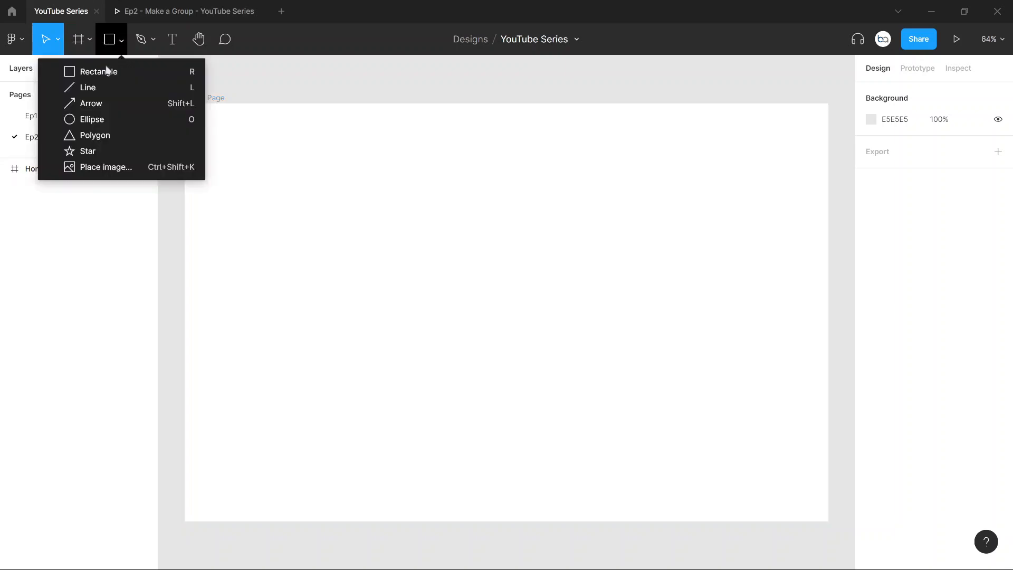
click(108, 69)
mouse_move(222, 339)
mouse_down()
mouse_move(318, 398)
mouse_move(414, 416)
mouse_up()
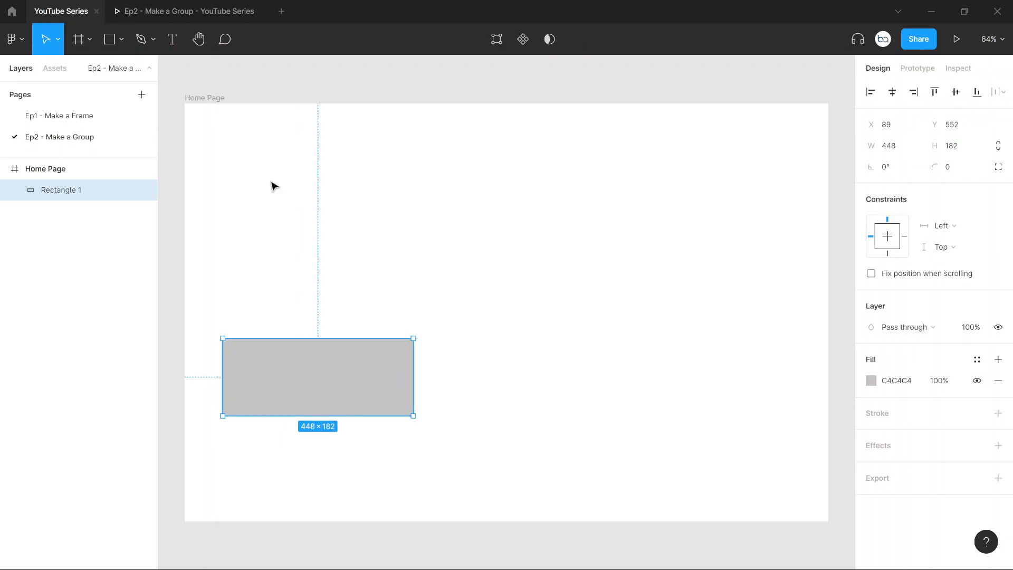
Step: Add the text "Click Me" over the rectangle and centre it within the rectangle
click(170, 43)
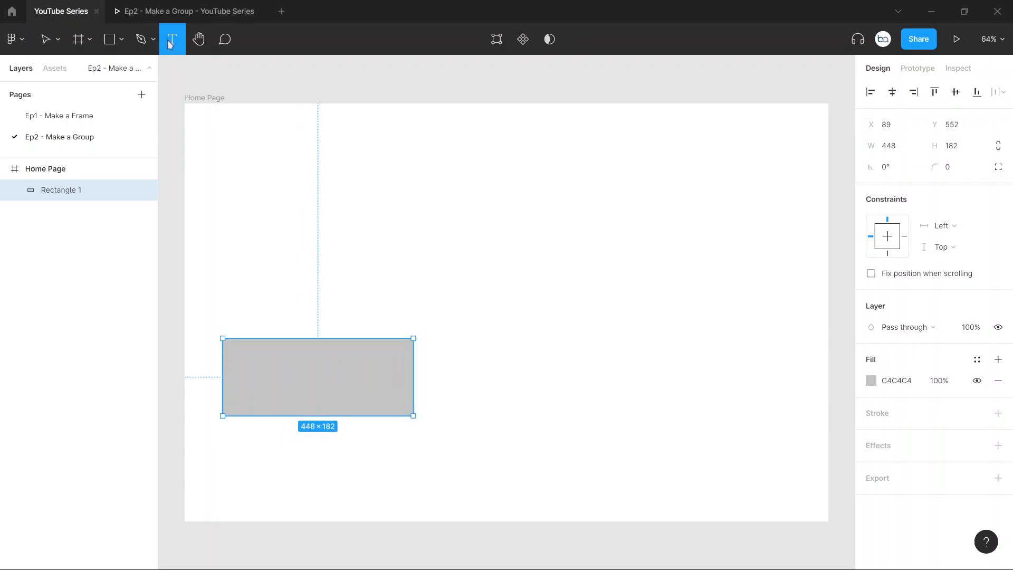
click(271, 372)
text(C)
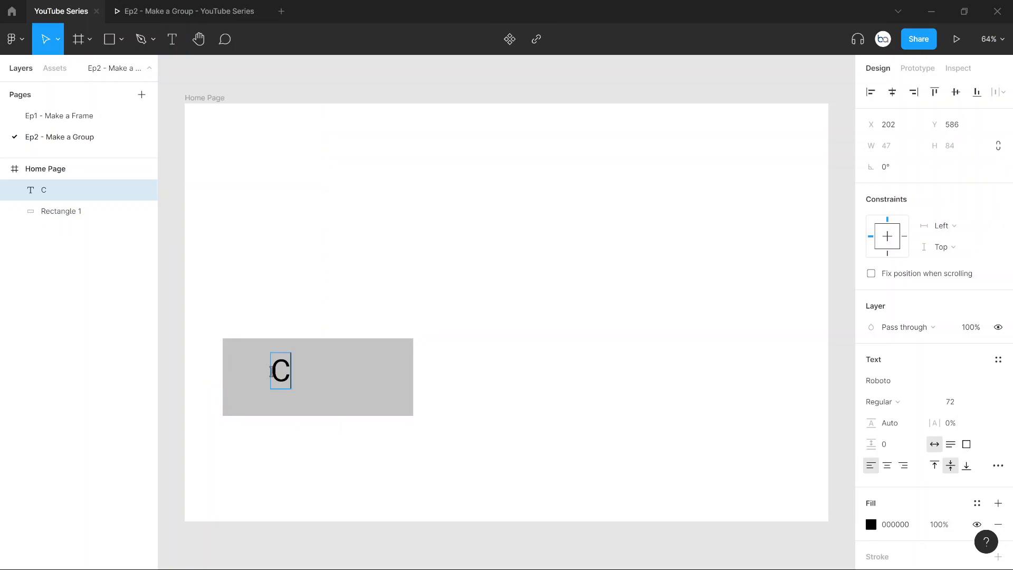
text(lick Me)
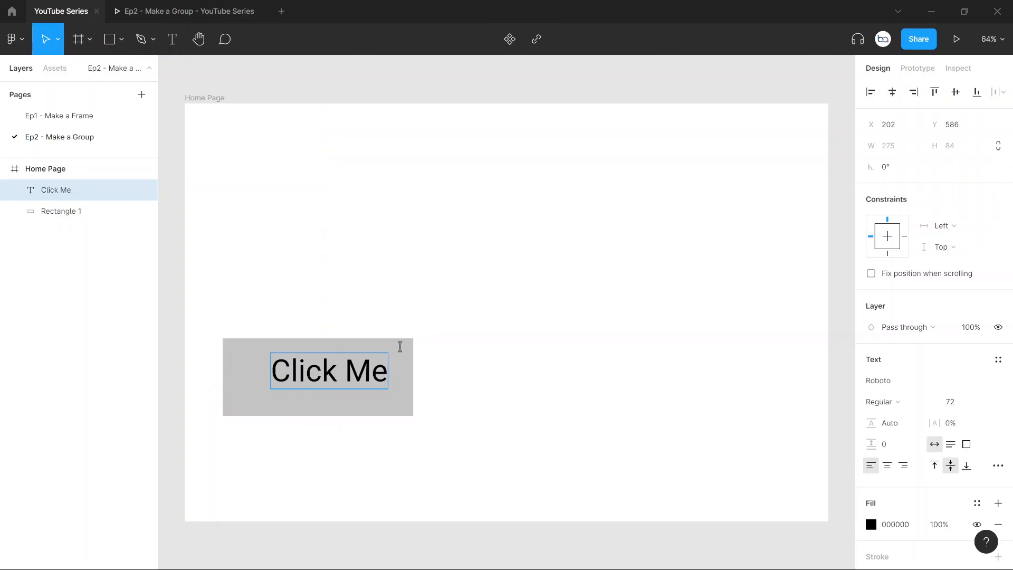
key(Escape)
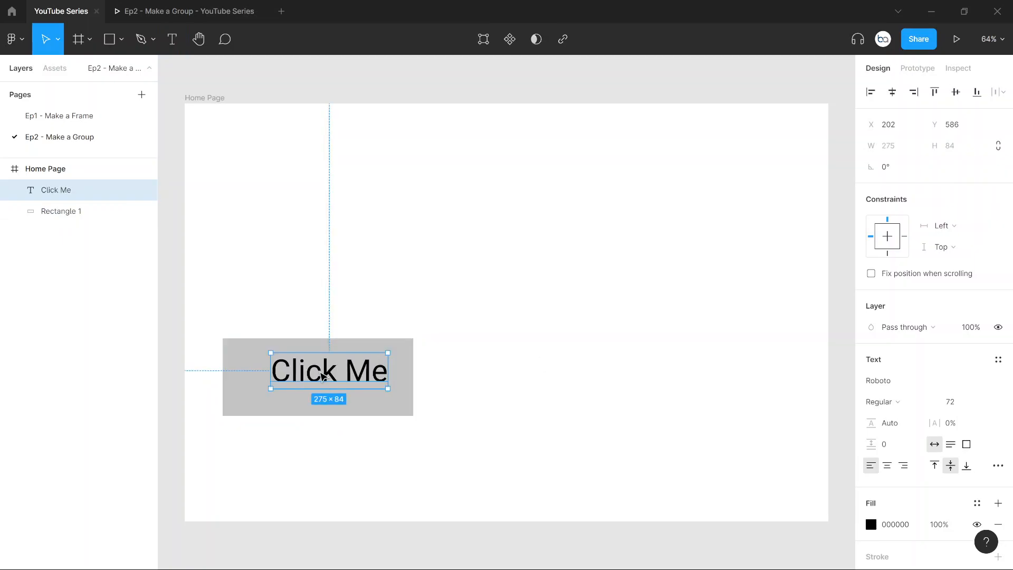
drag(330, 384, 316, 380)
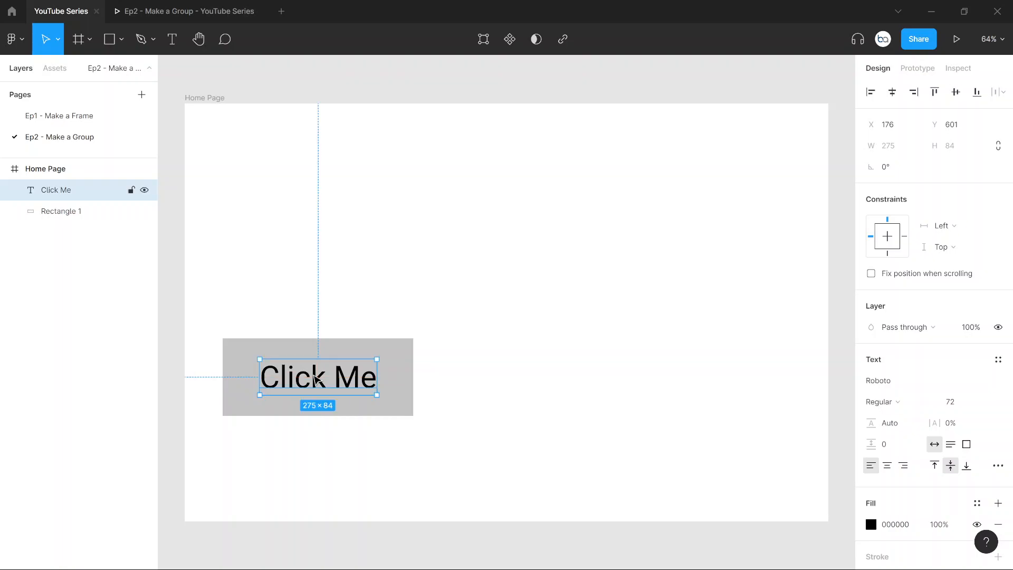
Step: Check how the button looks in the prototype preview and return to the YouTube Series design file
click(378, 272)
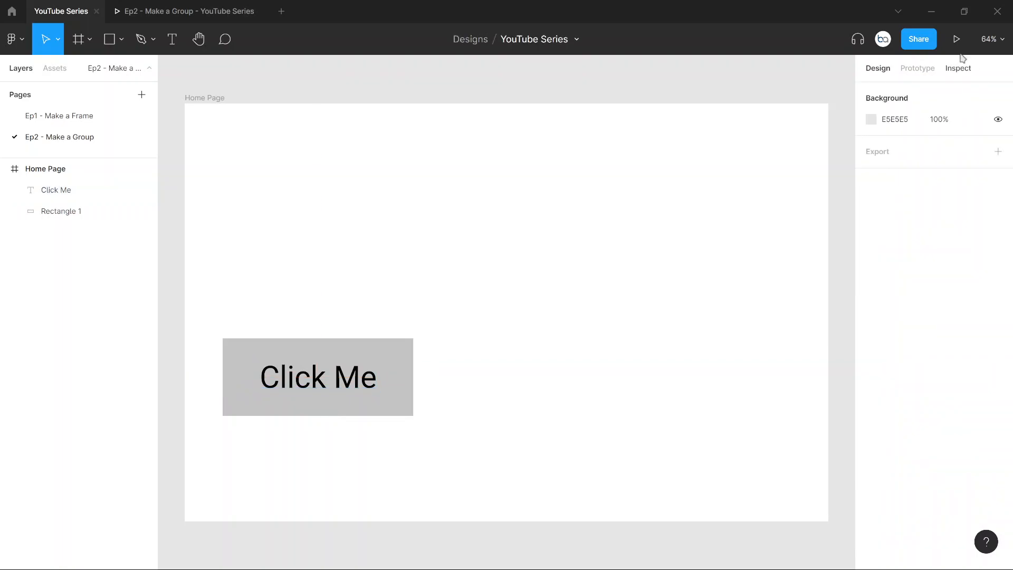
click(194, 13)
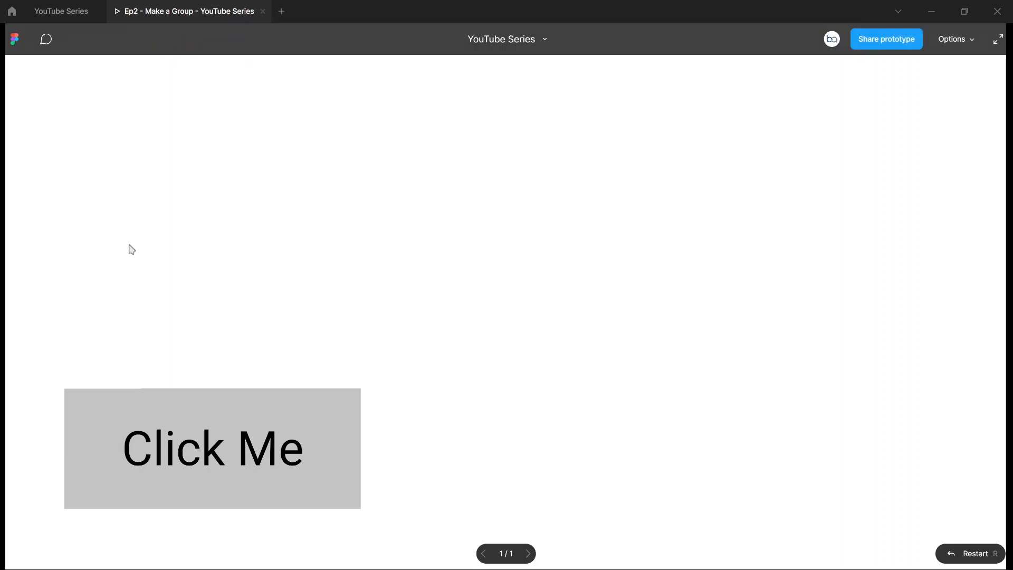
click(63, 11)
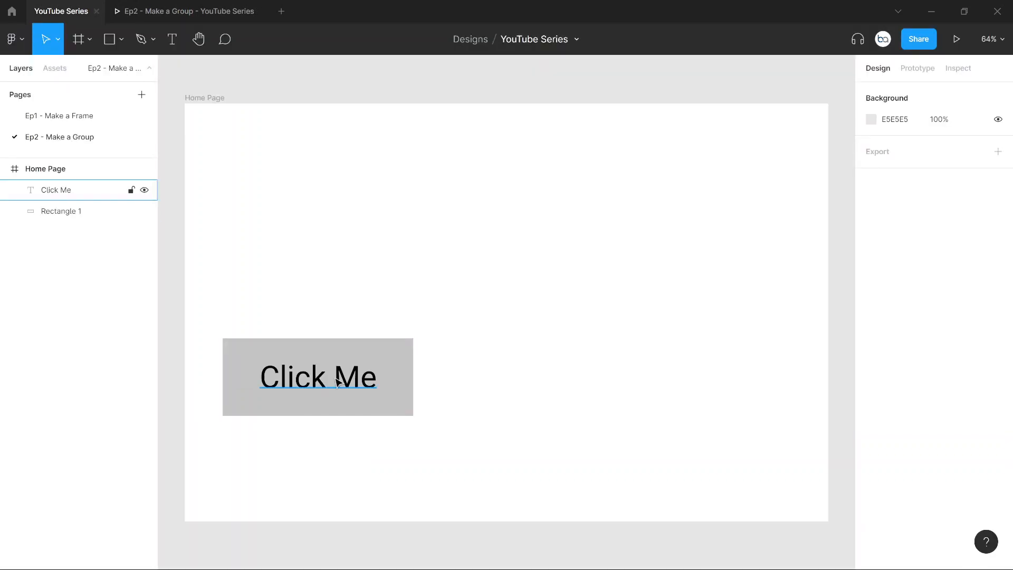
Step: Move the grey rectangle away from the Click Me text to the frame's right side, and undo the move
click(391, 358)
drag(391, 358, 401, 353)
drag(595, 364, 741, 352)
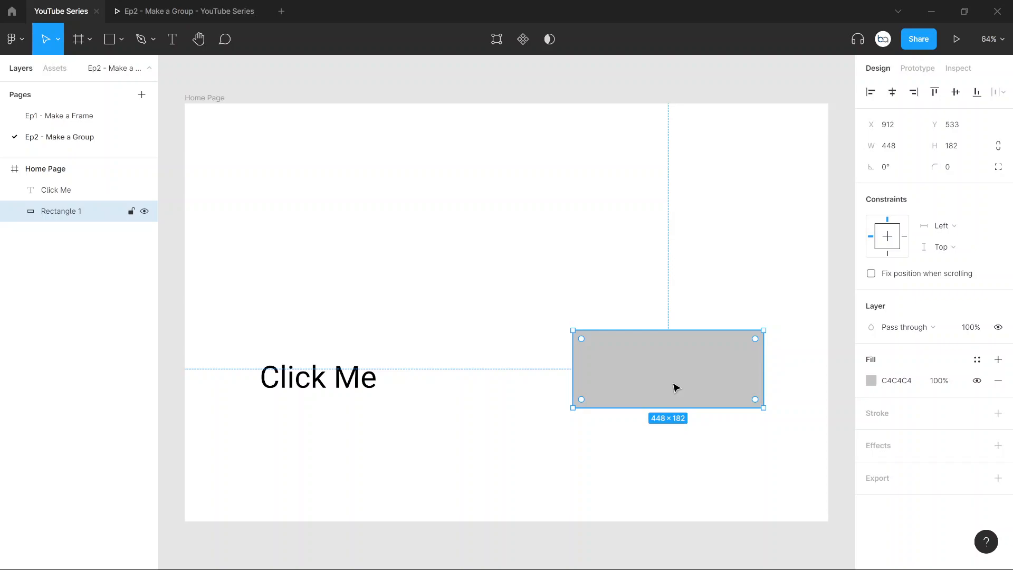
click(364, 381)
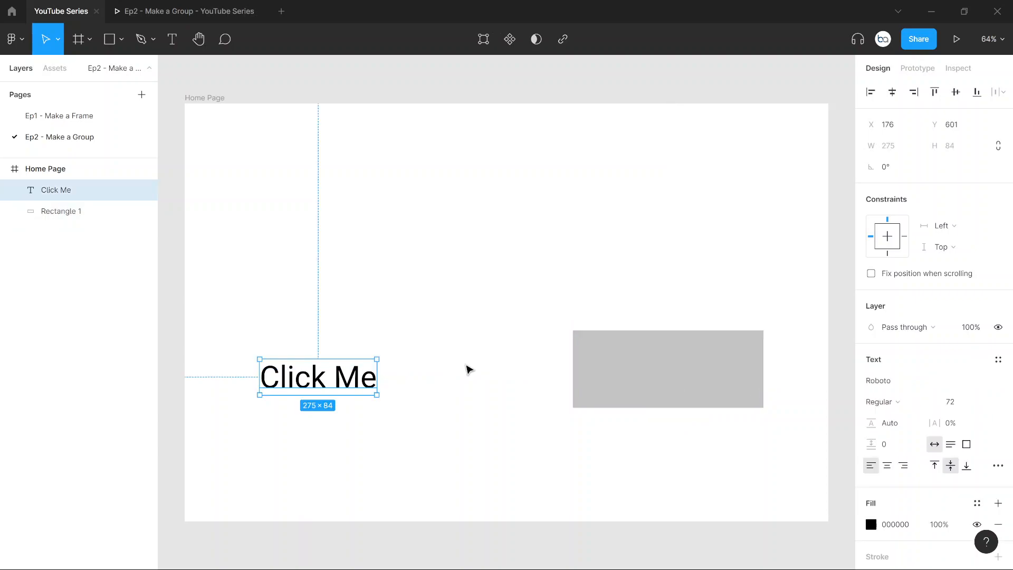
click(505, 319)
key(ctrl+z)
key(ctrl+z)
key(ctrl+z)
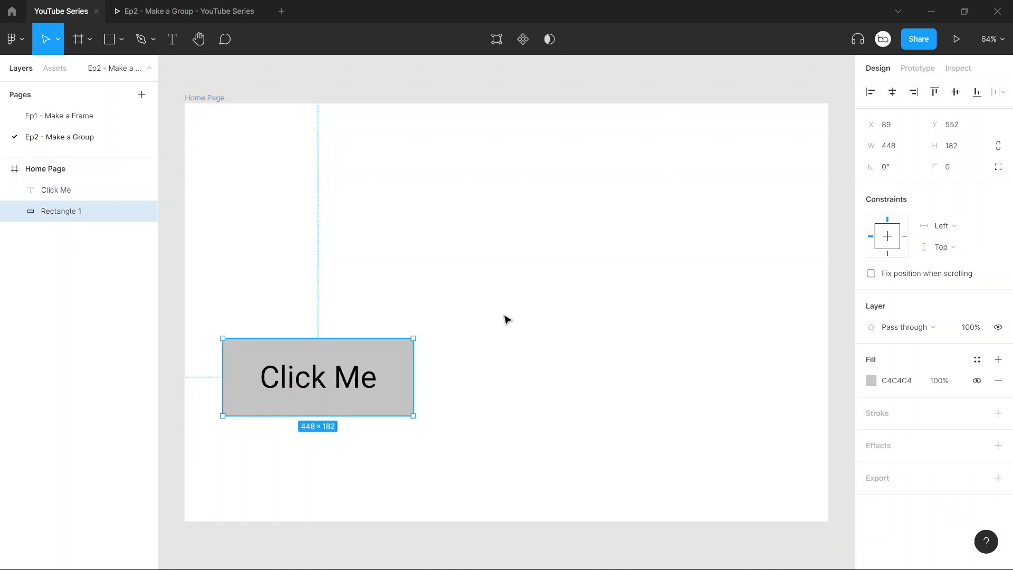
click(441, 464)
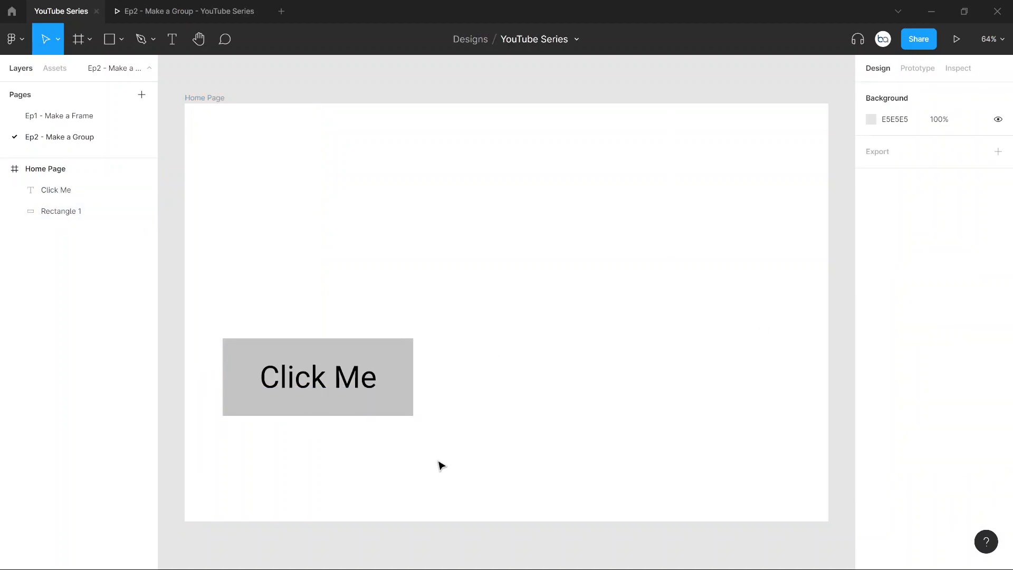
Step: Shift only the Rectangle 1 layer across the frame again and undo the shift
click(394, 351)
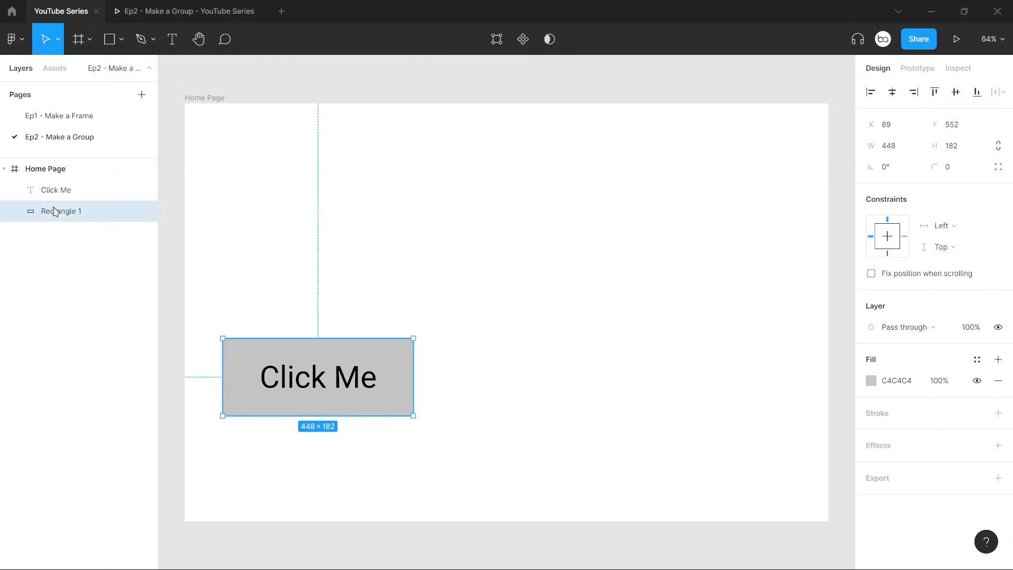
drag(372, 350, 628, 363)
key(ctrl+z)
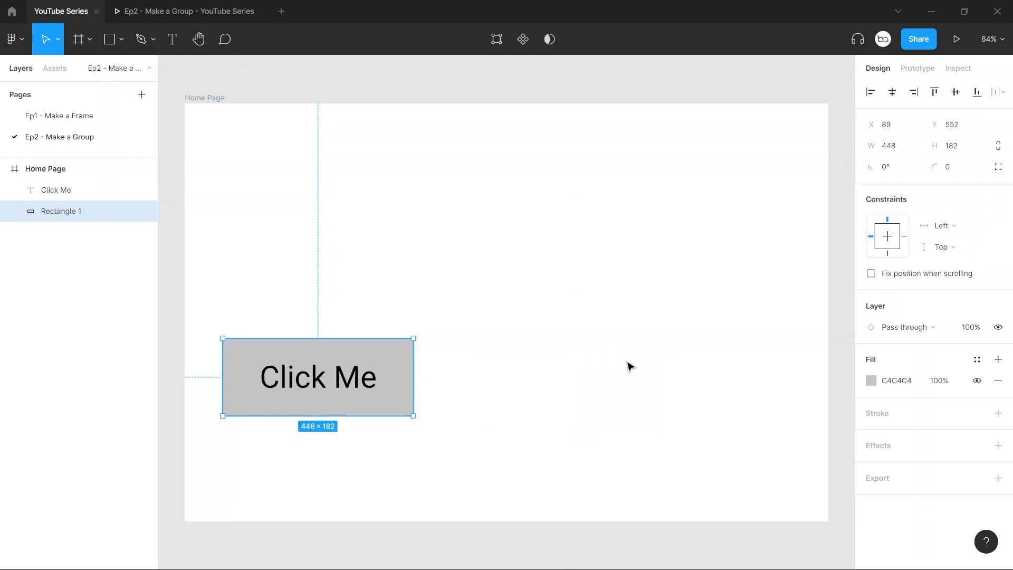
Step: Move the Click Me text and Rectangle 1 together across the frame as a multiple selection, and undo the move
shift+click(77, 193)
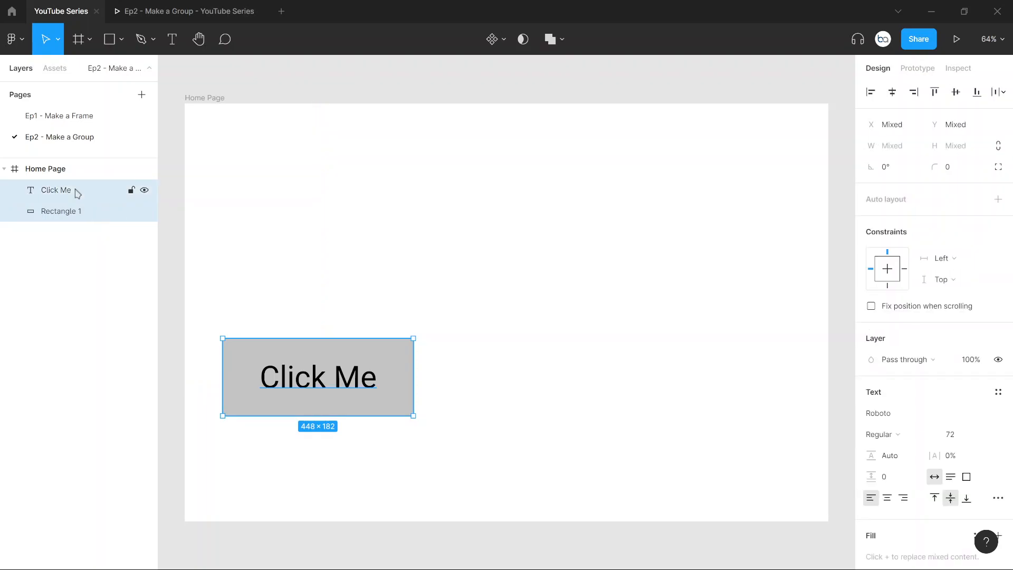
click(319, 256)
drag(319, 300, 280, 459)
drag(387, 372, 702, 365)
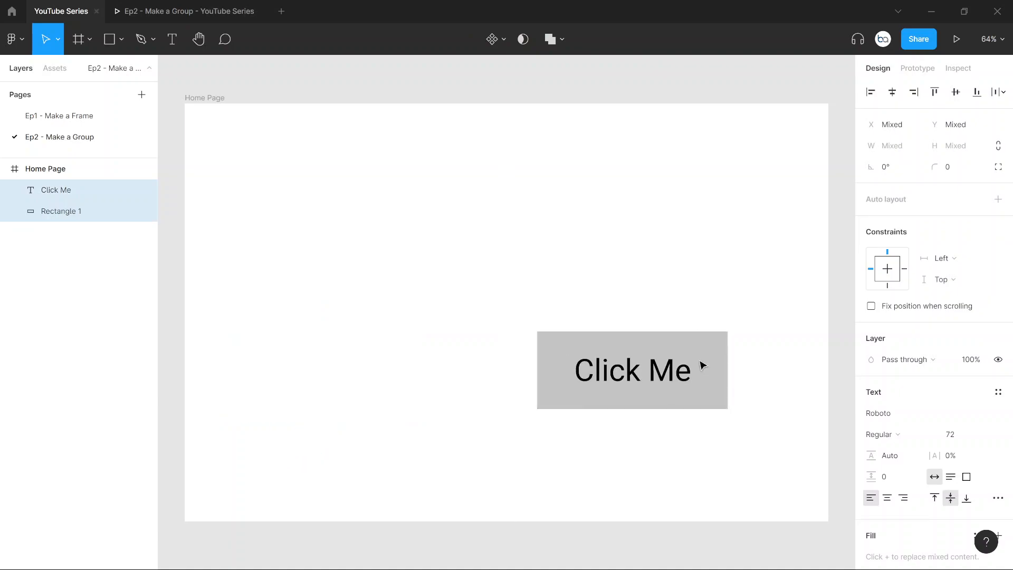
key(ctrl+z)
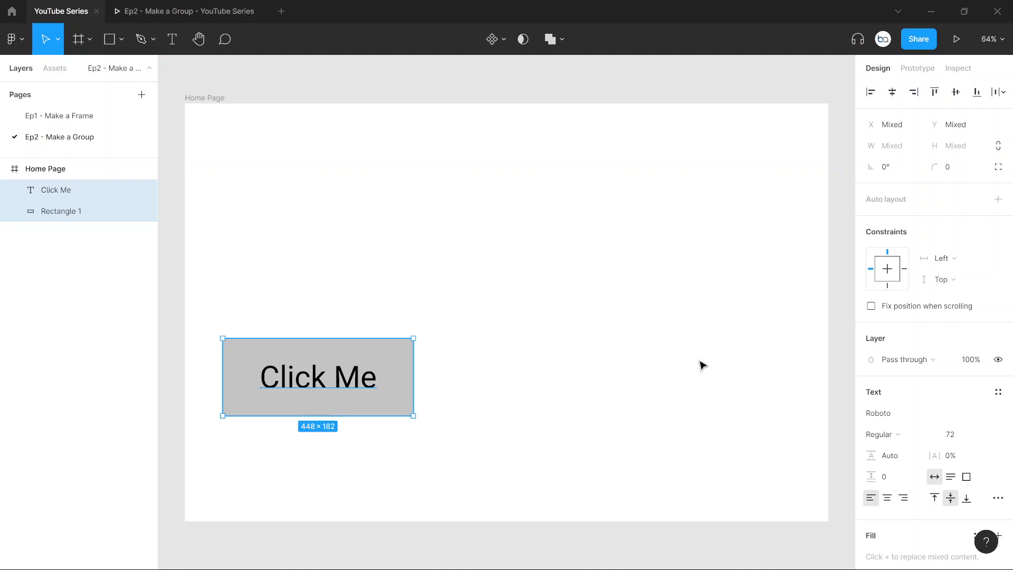
Step: Try to move the ungrouped Click Me text on its own and clear the selection
click(277, 334)
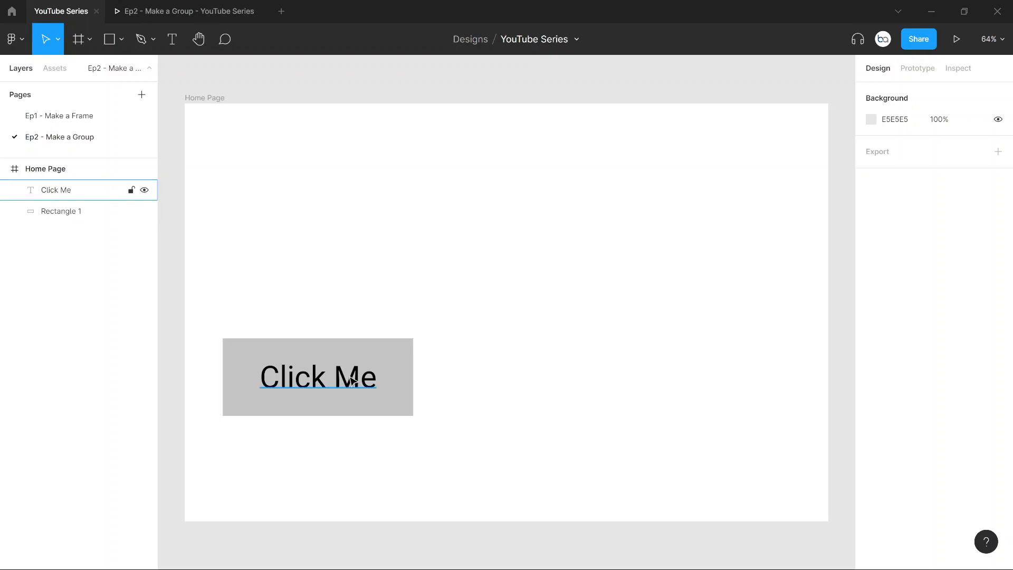
drag(349, 386, 402, 315)
key(Escape)
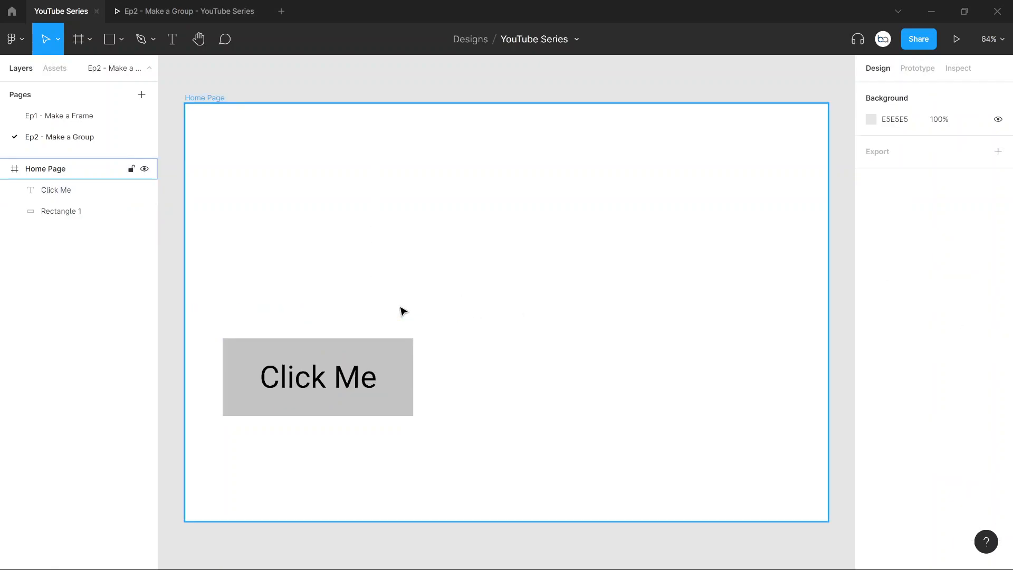
key(Escape)
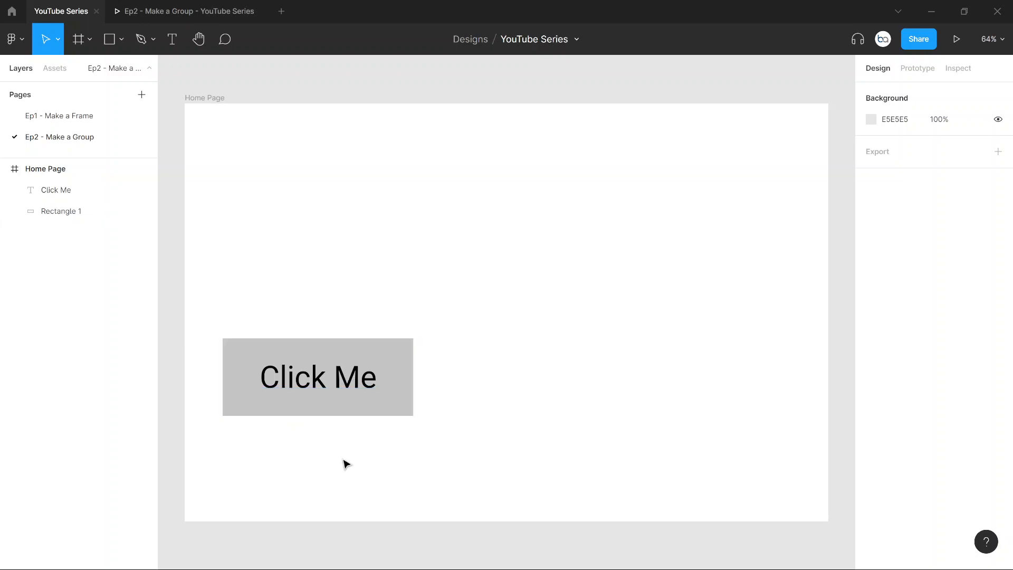
Step: Group the Click Me text and Rectangle 1 into a single group
drag(359, 456, 271, 292)
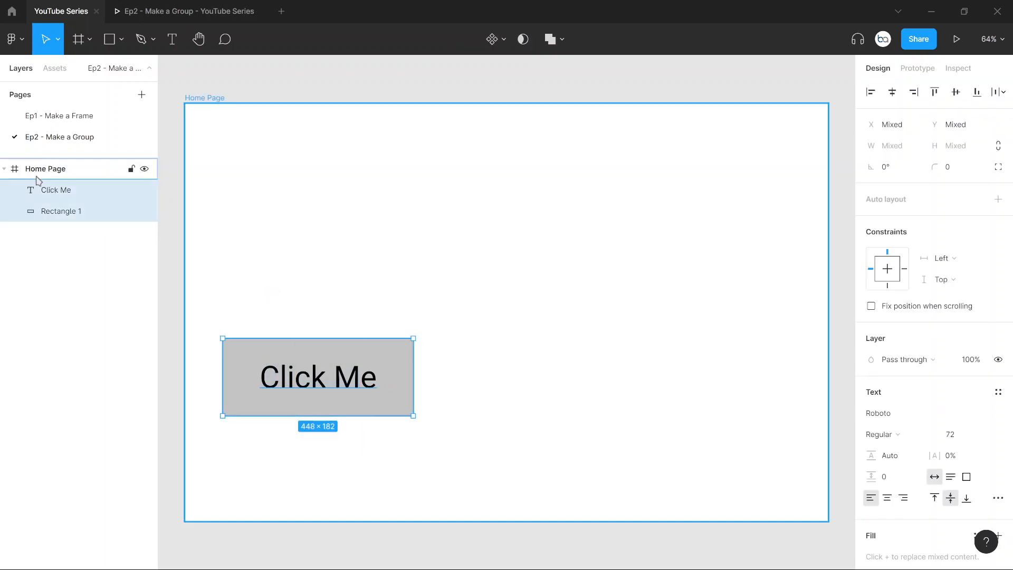
right_click(327, 378)
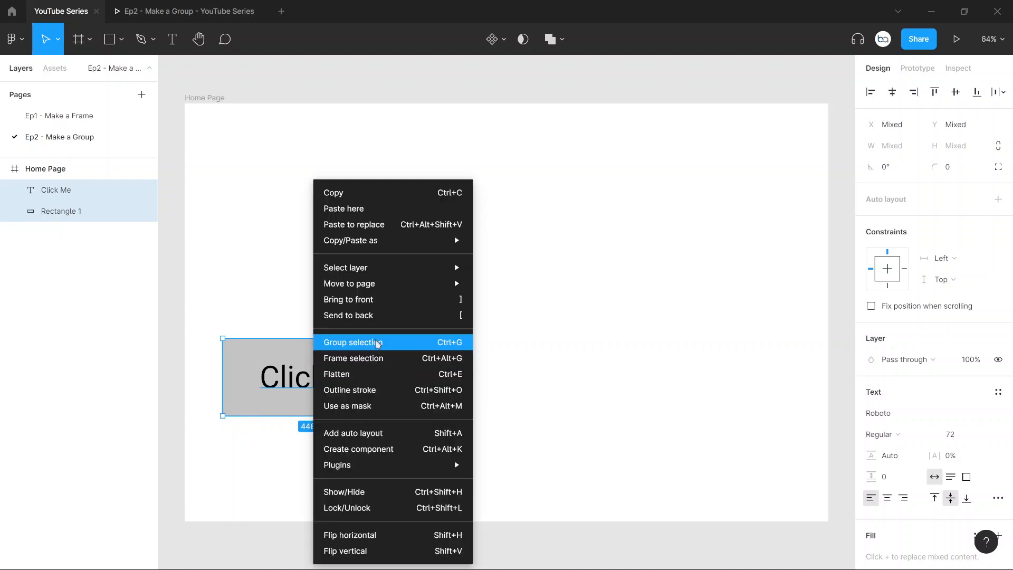
click(376, 344)
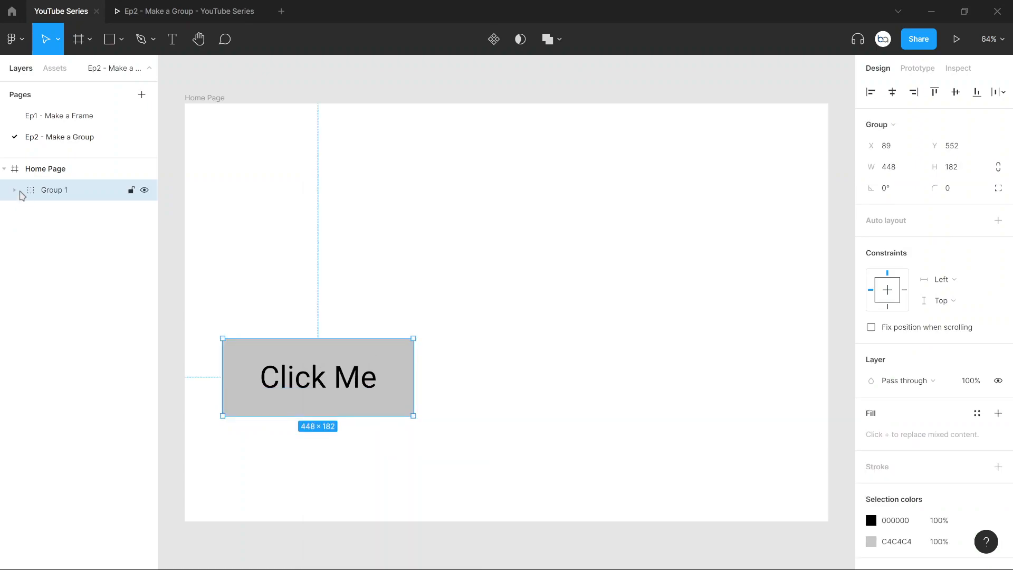
Step: Expand the new group to show its layers and rename it "Click Me Button"
click(14, 191)
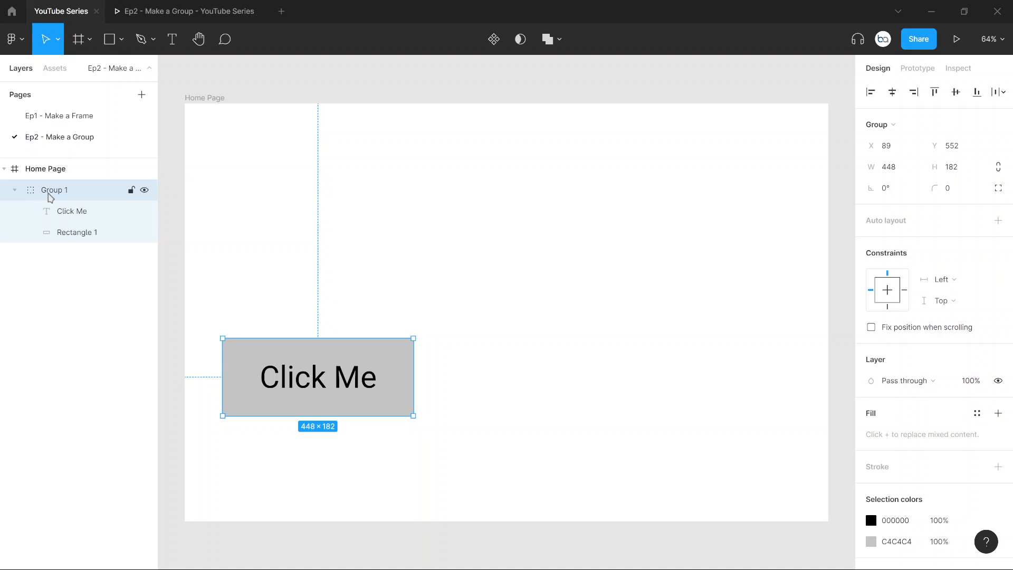
double_click(50, 191)
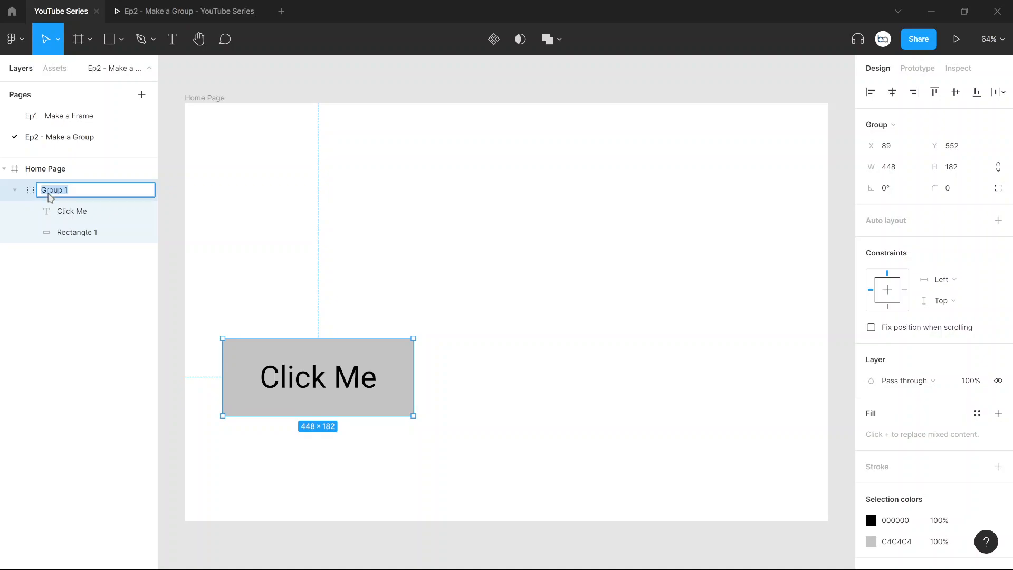
text(Click Me Button)
key(Return)
click(252, 261)
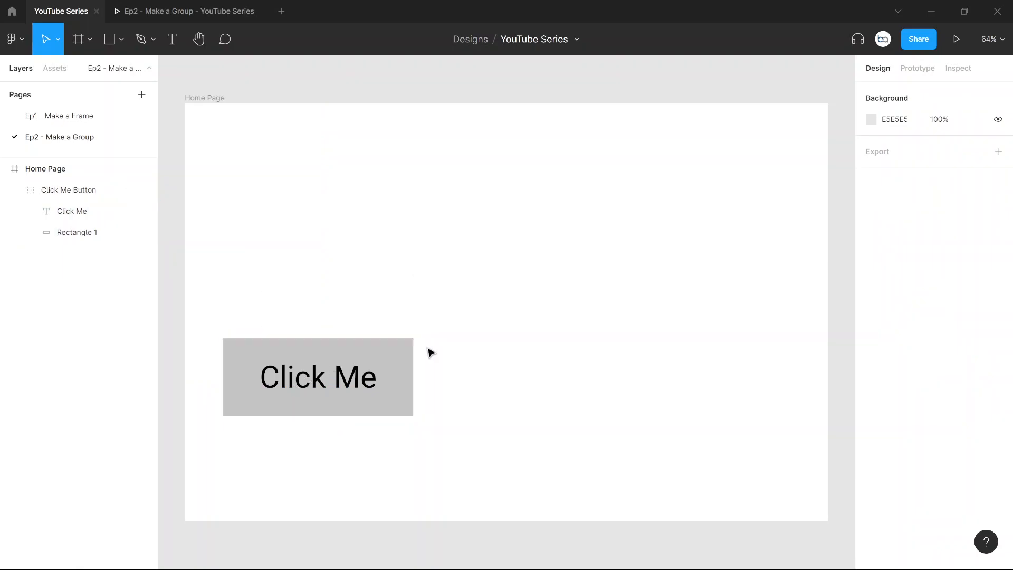
Step: Move the Click Me Button group around the frame as one unit, leaving it in the Home Page's upper-left area
click(399, 356)
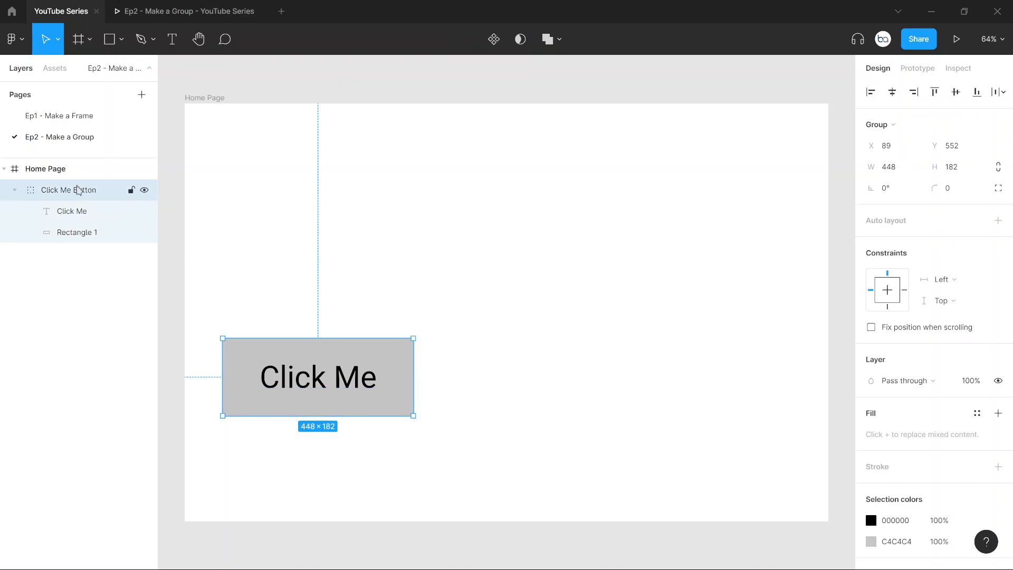
drag(340, 355, 435, 277)
click(526, 492)
click(468, 323)
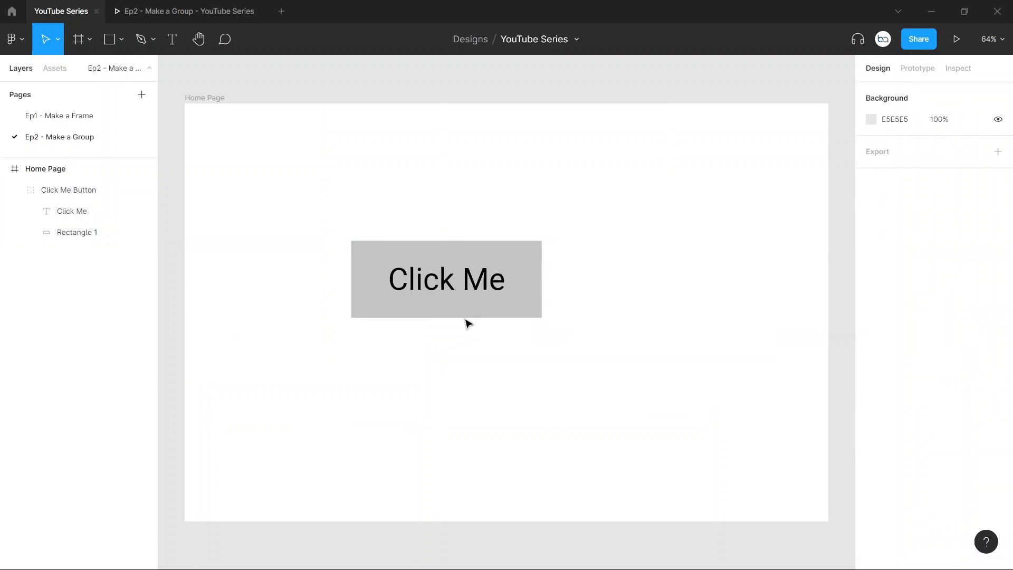
click(436, 286)
drag(437, 286, 373, 371)
click(573, 316)
click(342, 461)
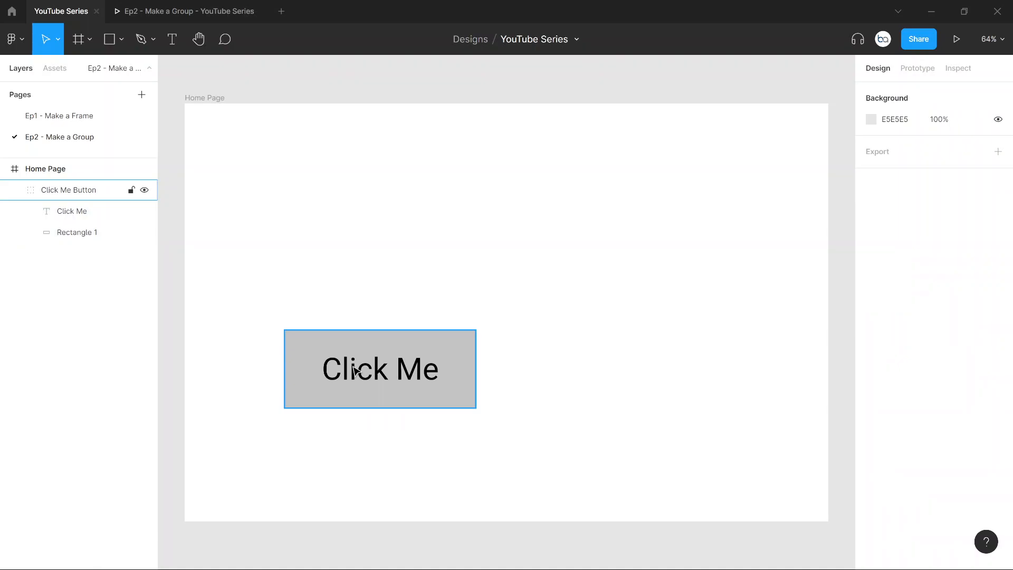
drag(355, 371, 347, 247)
click(244, 312)
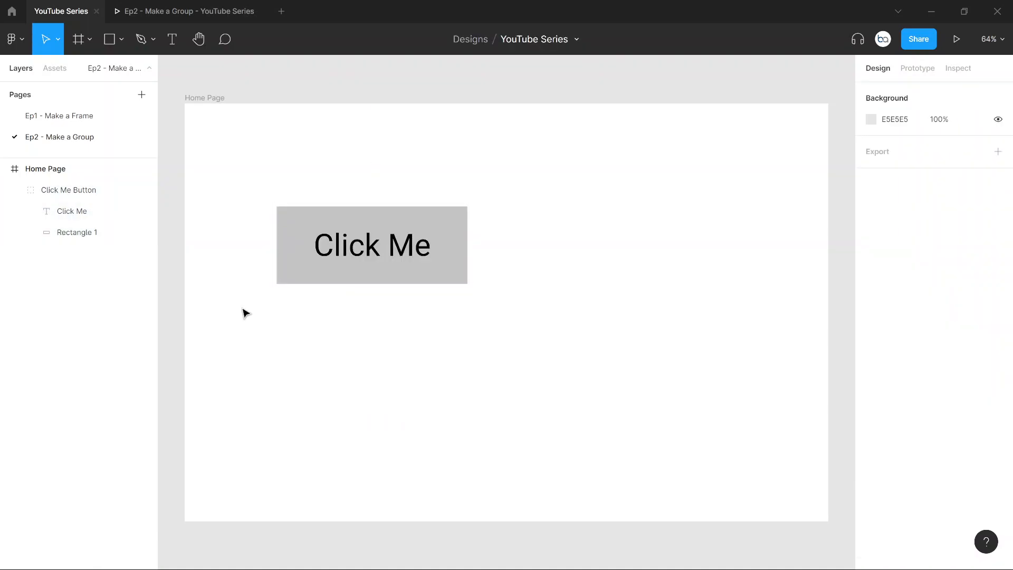
Step: View the repositioned button group in the prototype preview and return to the design file
click(187, 4)
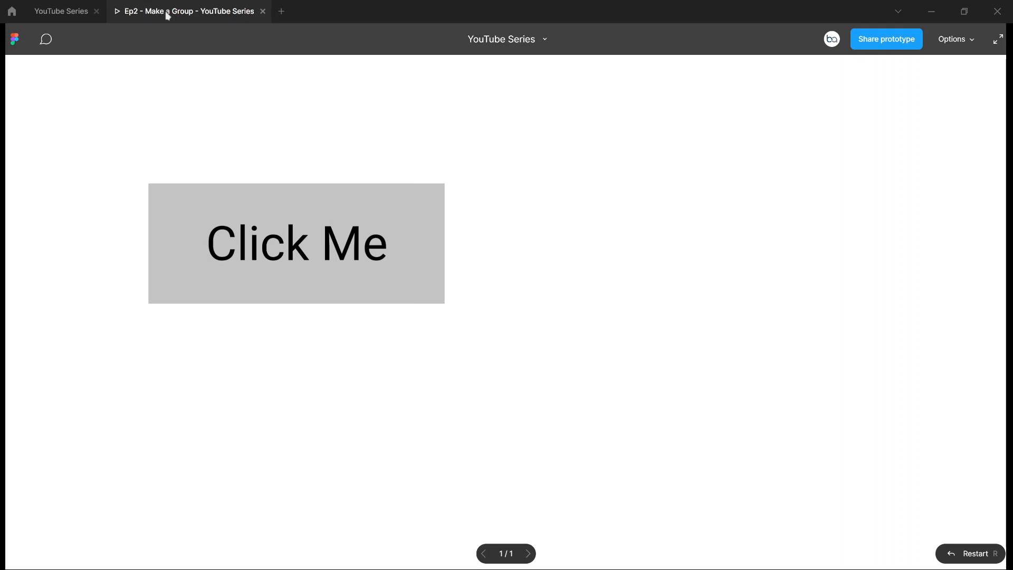
click(57, 10)
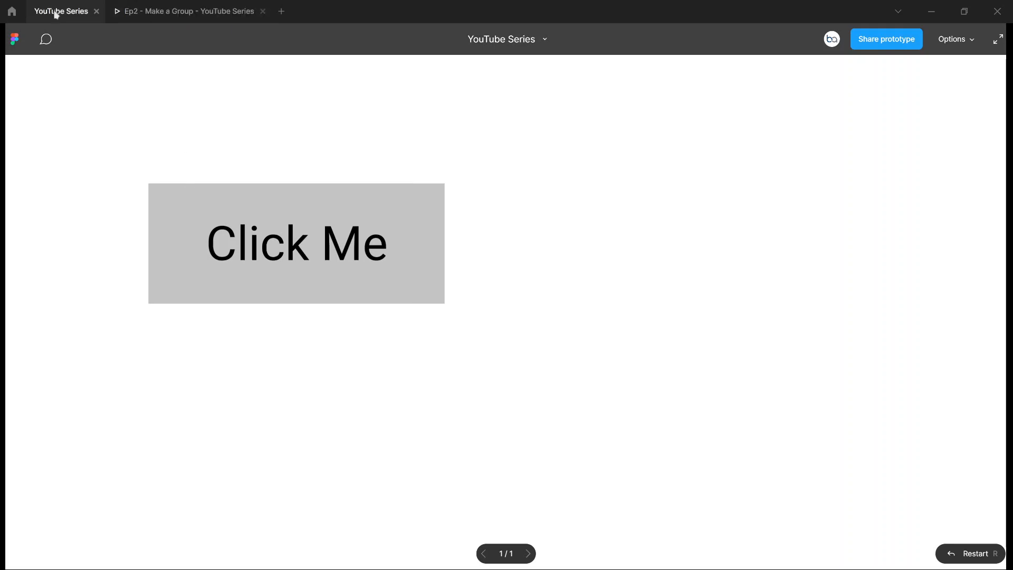